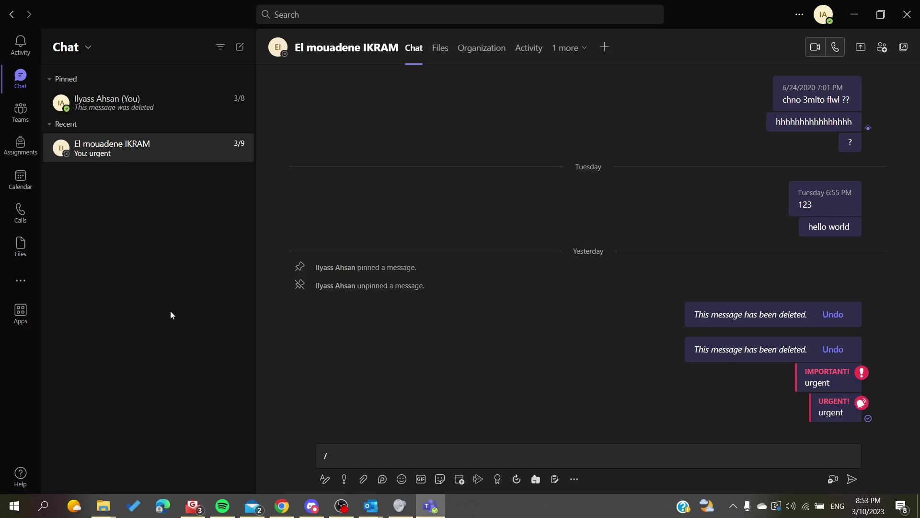
- Start the General channel meeting with Meet and join it with the camera switched off
left_click(39, 124)
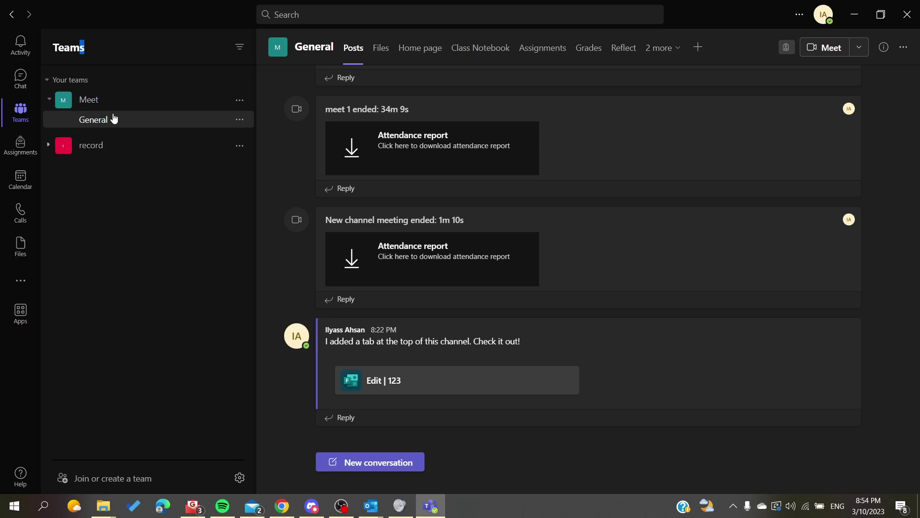
left_click(833, 55)
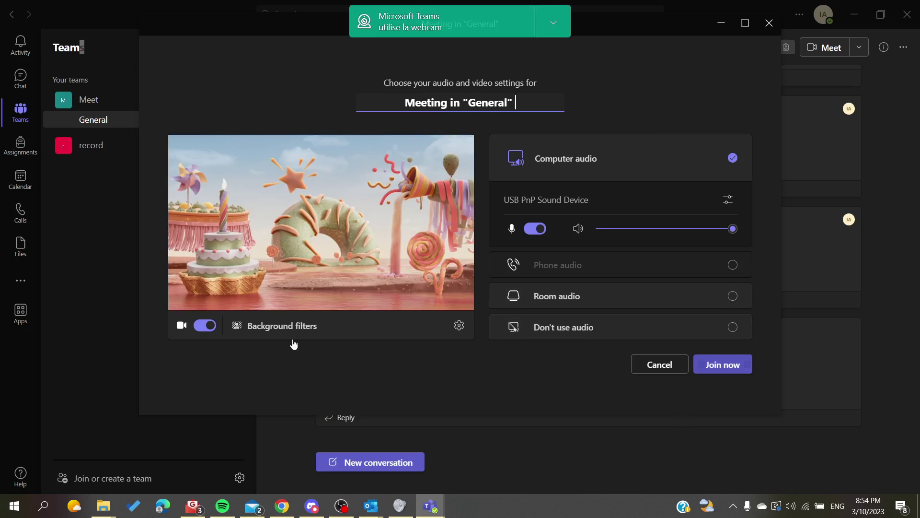
left_click(205, 326)
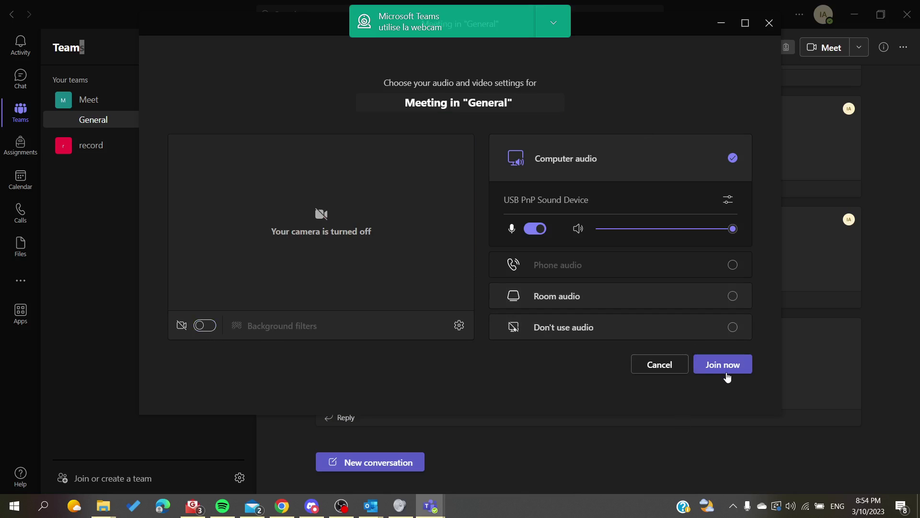
left_click(724, 370)
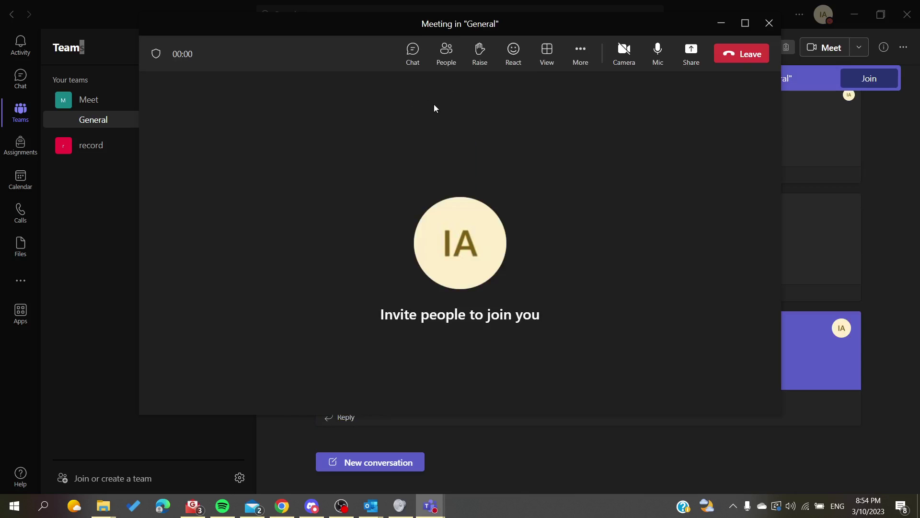
- Dismiss the invite popup and choose Microsoft Whiteboard from the Share content panel
mouse_move(372, 29)
left_mouse_down()
mouse_move(313, 30)
mouse_move(319, 33)
left_mouse_up()
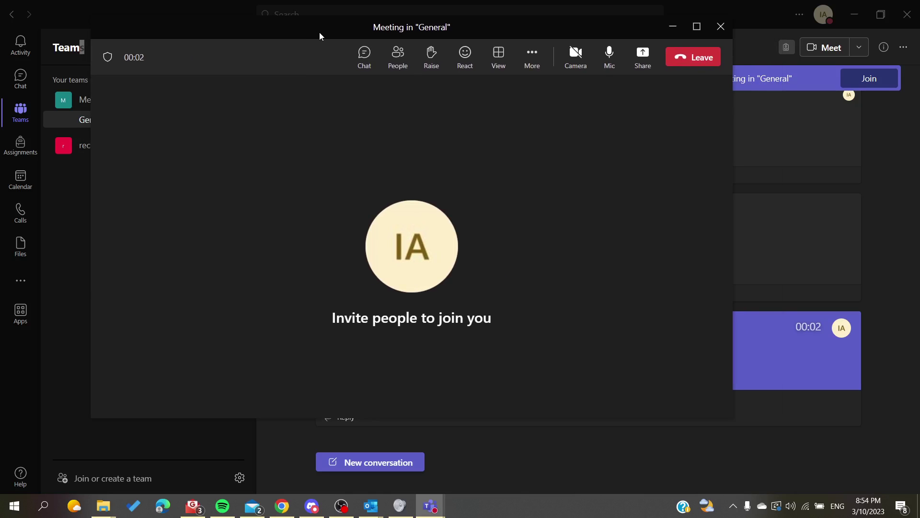
left_click(512, 172)
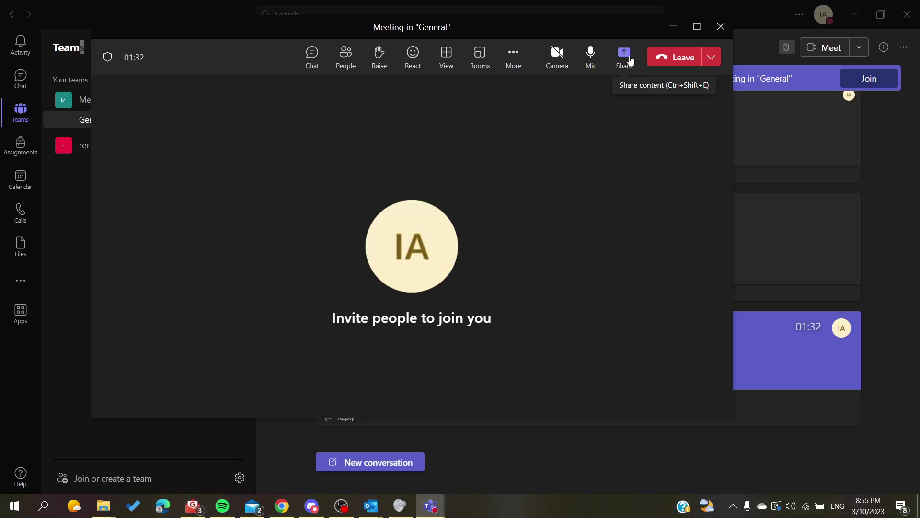
left_click(624, 57)
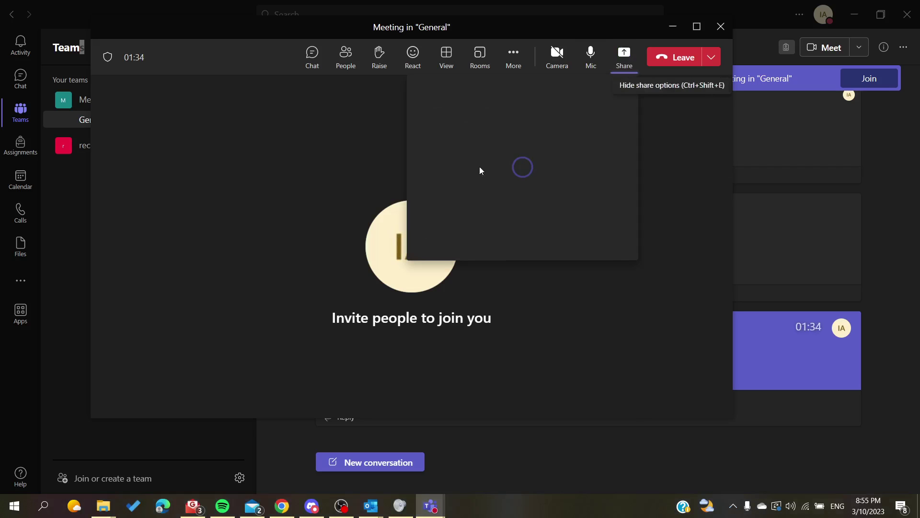
scroll(550, 282, "down", 3)
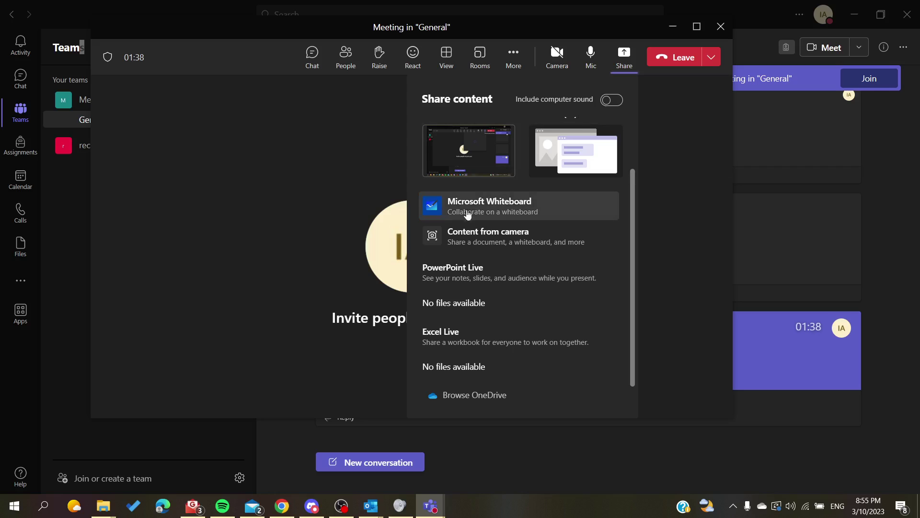
left_click(480, 211)
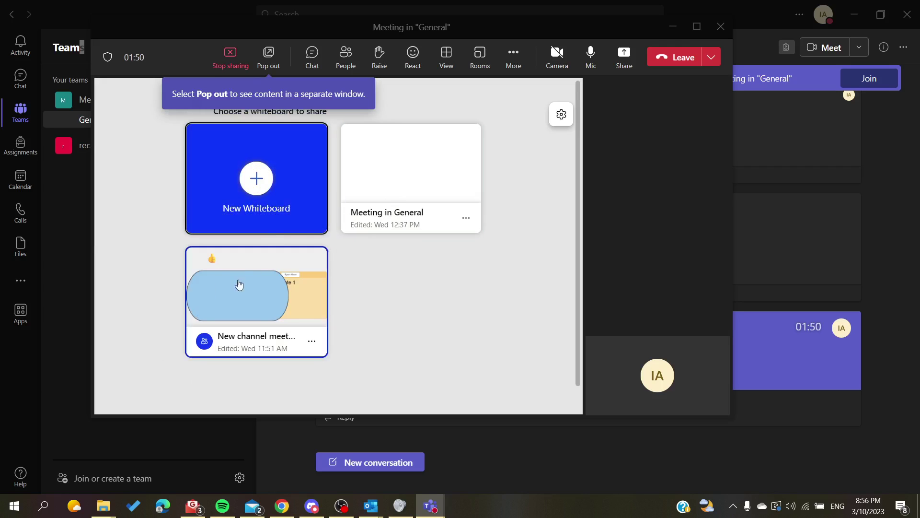
- Open the Meeting in General whiteboard maximized, with the rainbow pen selected
left_click(364, 206)
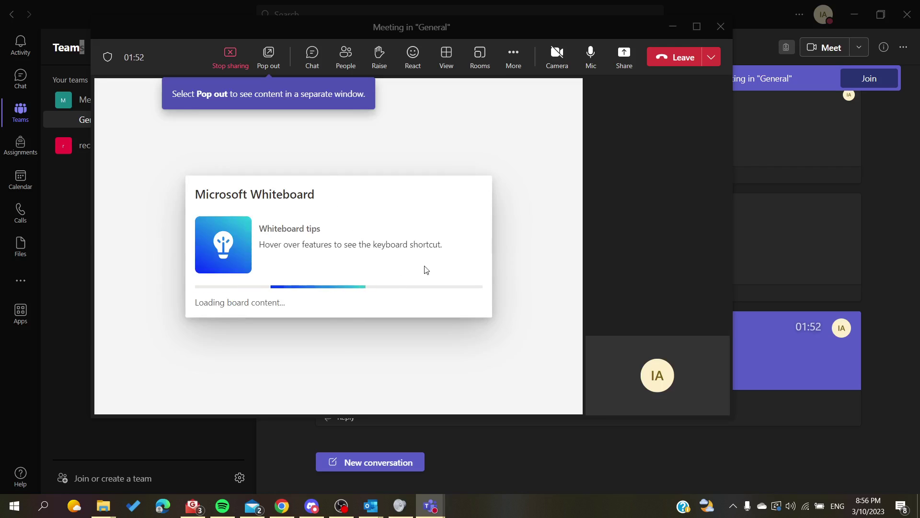
left_click(697, 27)
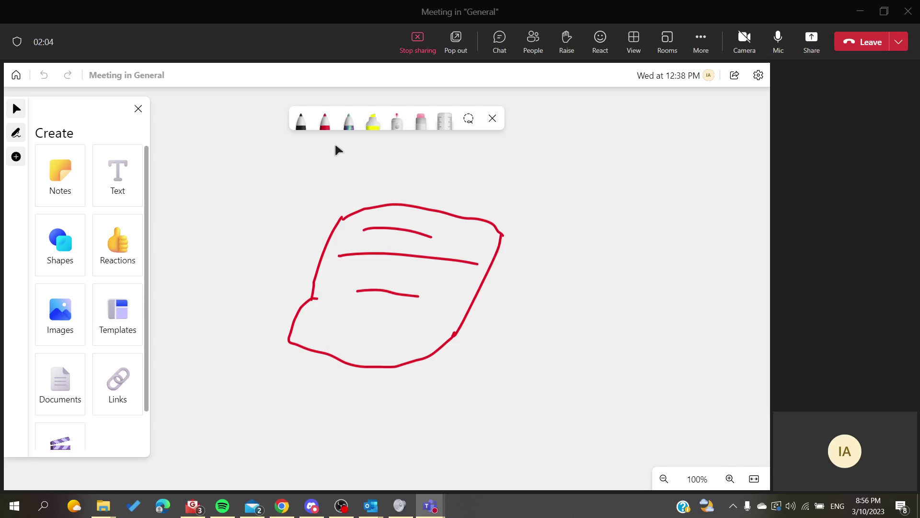
left_click(347, 121)
- Draw eight rainbow-pen strokes forming a box over the red page sketch
left_click_drag(292, 183, 462, 184)
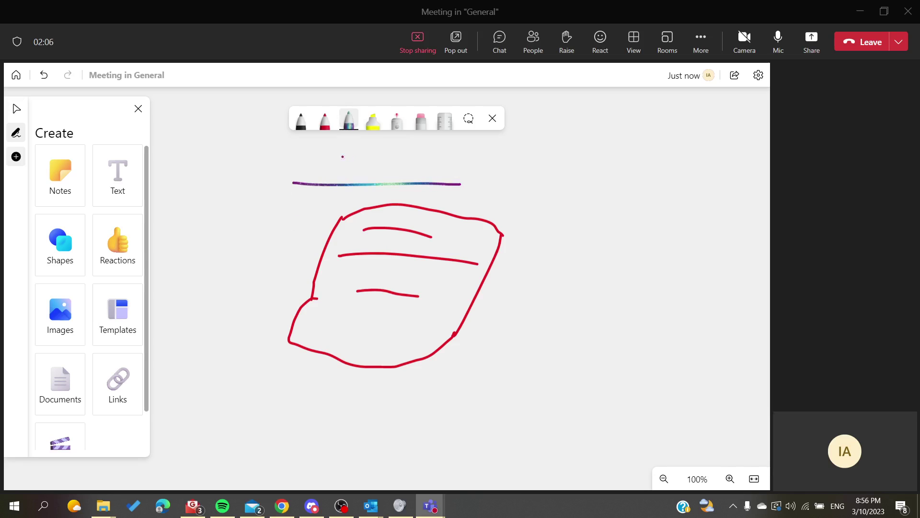
left_click_drag(338, 160, 306, 243)
left_click_drag(440, 165, 381, 280)
left_click_drag(279, 240, 414, 255)
left_click_drag(462, 183, 466, 282)
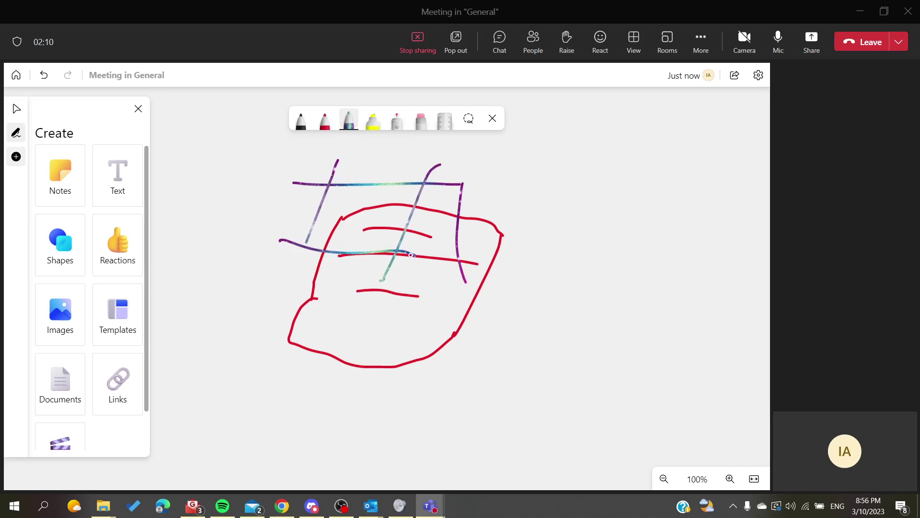
mouse_move(413, 254)
left_mouse_down()
mouse_move(409, 321)
mouse_move(468, 285)
left_mouse_up()
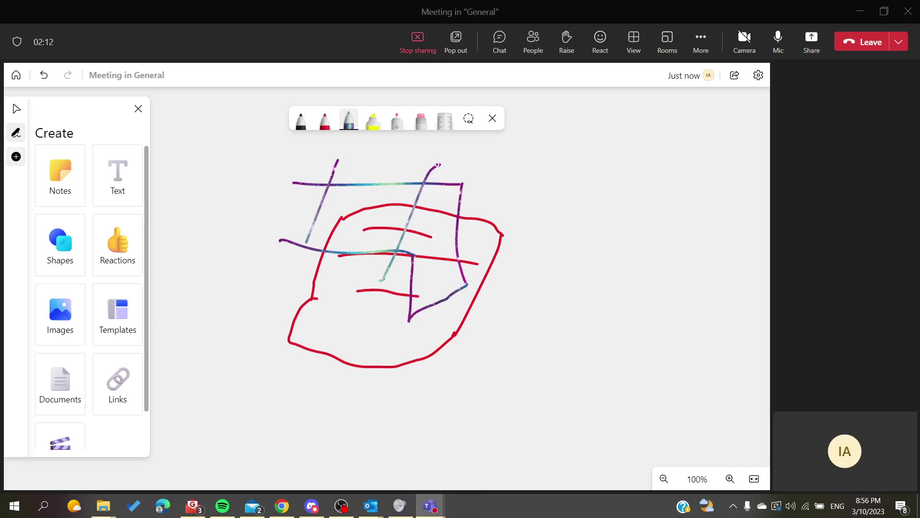
mouse_move(437, 164)
left_mouse_down()
mouse_move(333, 157)
mouse_move(288, 203)
mouse_move(274, 283)
left_mouse_up()
mouse_move(278, 245)
left_mouse_down()
mouse_move(286, 307)
mouse_move(400, 299)
mouse_move(392, 270)
left_mouse_up()
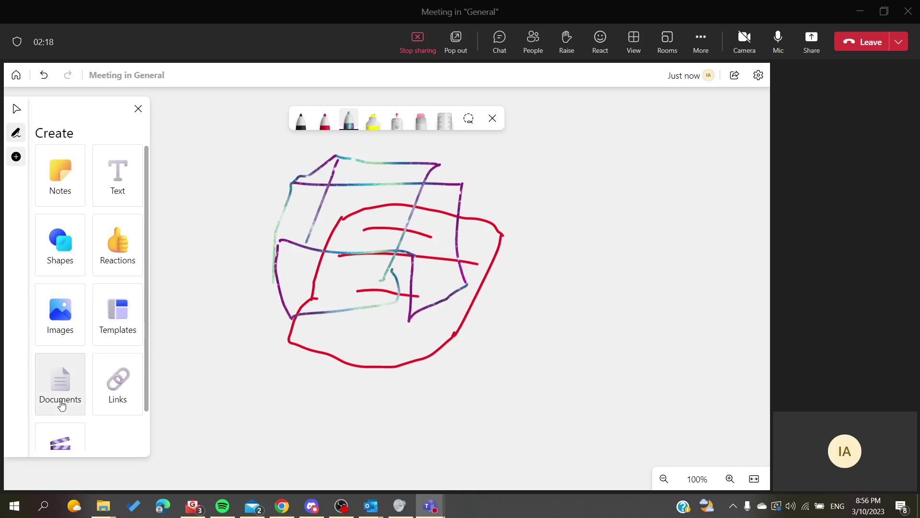
left_click(61, 403)
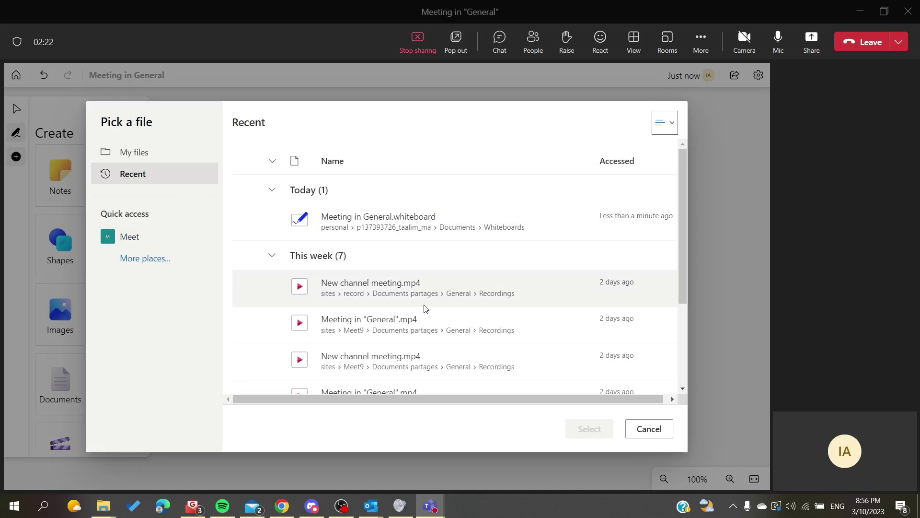
scroll(468, 233, "down", 3)
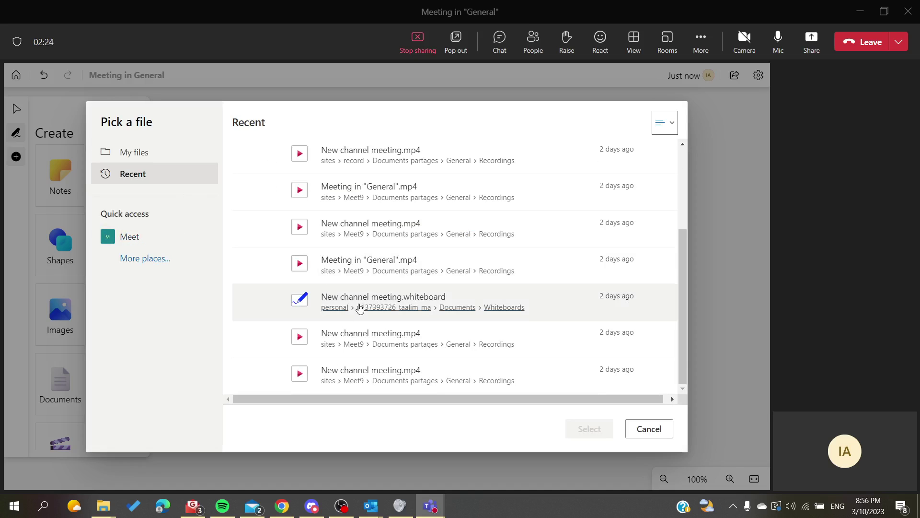
left_click(717, 237)
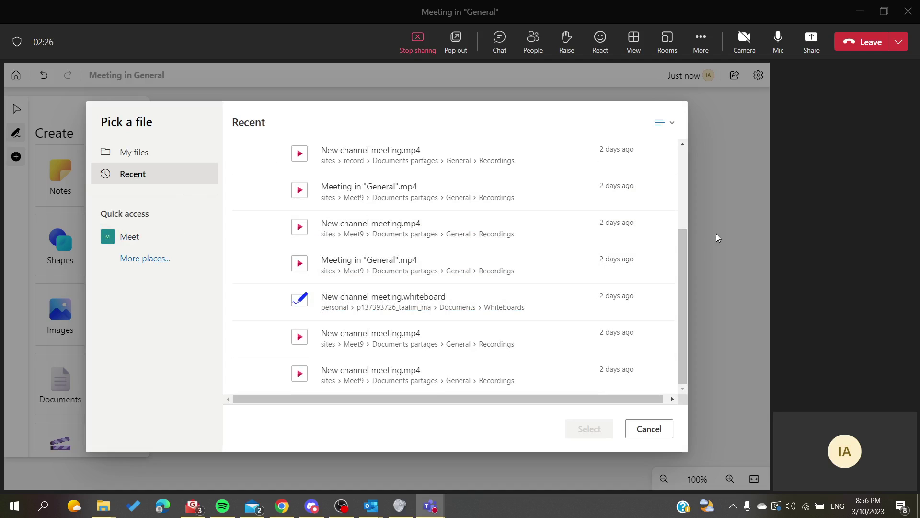
- Close the file picker, draw an arrow frame at right and two wavy strokes left of the cube
left_click(642, 423)
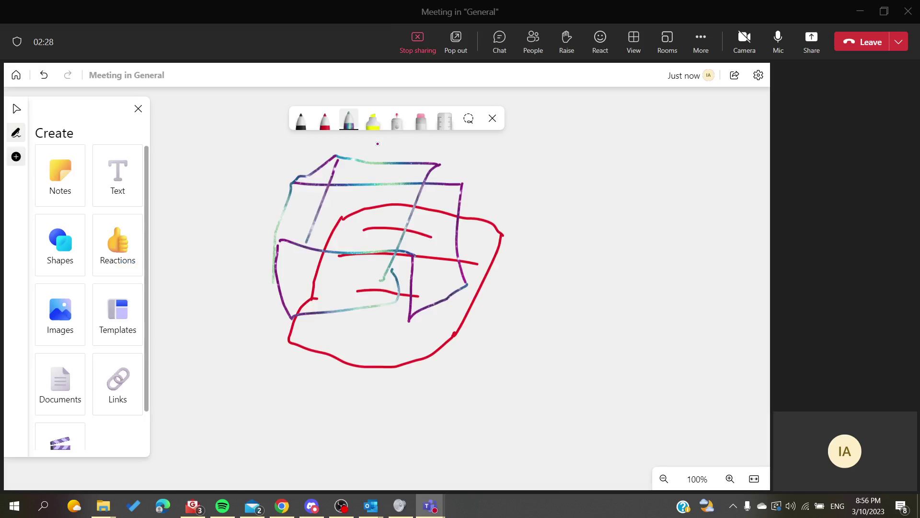
mouse_move(554, 157)
left_mouse_down()
mouse_move(604, 161)
mouse_move(584, 202)
left_mouse_up()
mouse_move(693, 145)
left_mouse_down()
mouse_move(589, 148)
mouse_move(616, 321)
mouse_move(706, 189)
mouse_move(690, 145)
left_mouse_up()
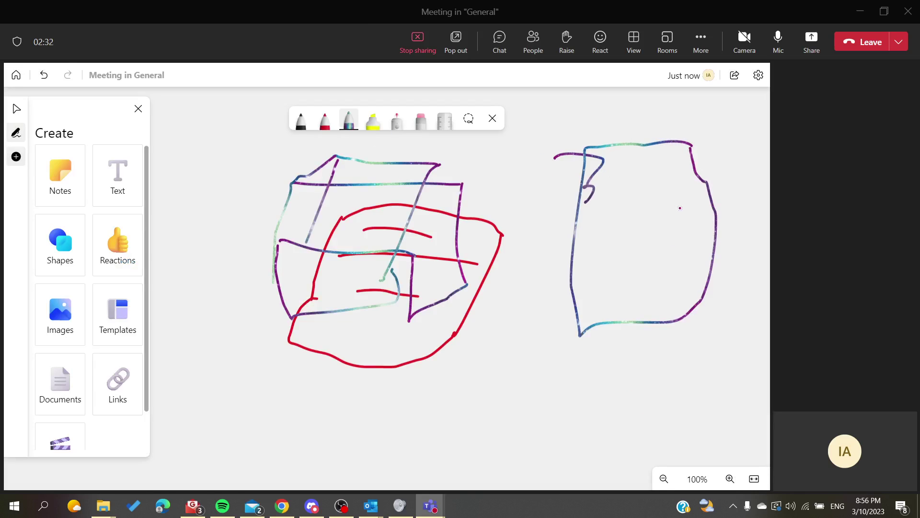
mouse_move(662, 315)
left_mouse_down()
mouse_move(651, 345)
mouse_move(653, 277)
mouse_move(635, 296)
left_mouse_up()
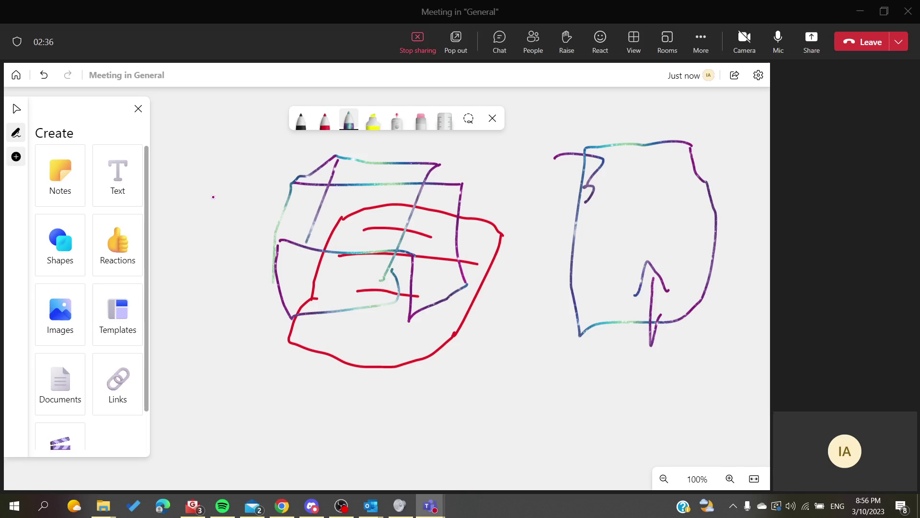
left_click_drag(221, 180, 216, 293)
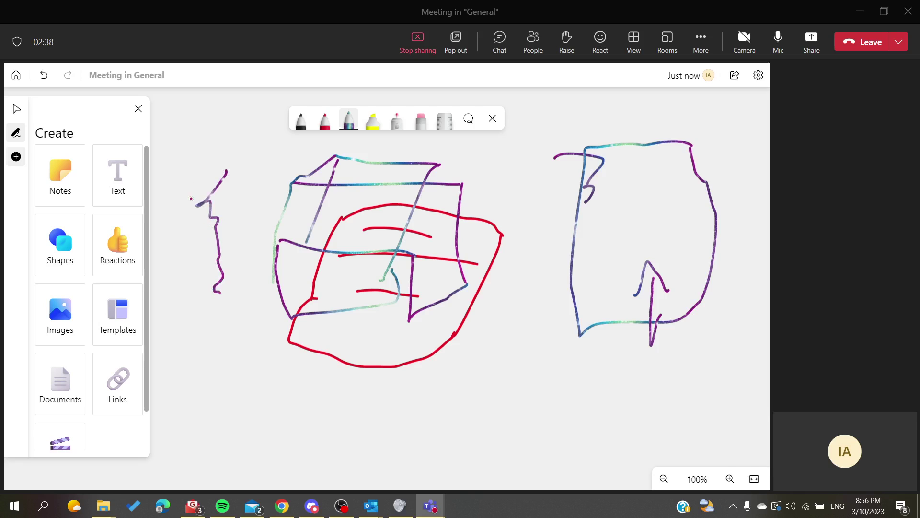
mouse_move(191, 169)
left_mouse_down()
mouse_move(158, 216)
mouse_move(195, 272)
mouse_move(186, 288)
left_mouse_up()
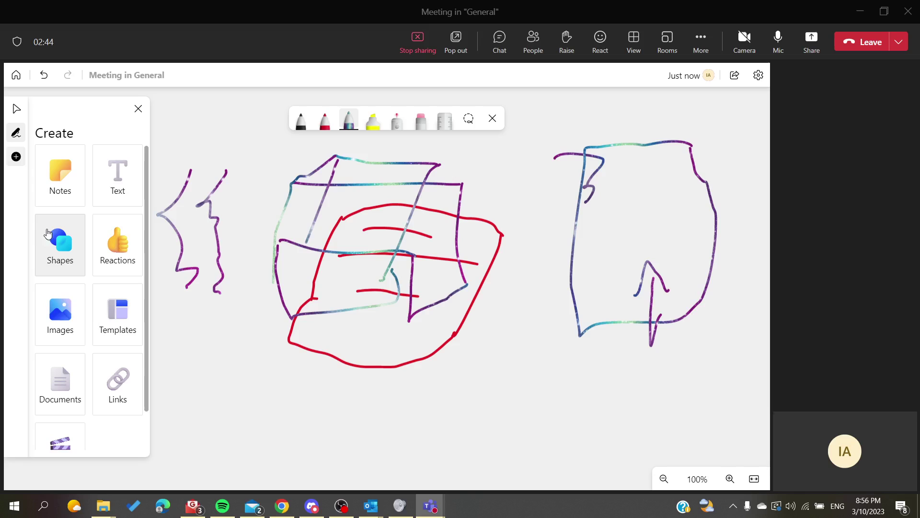
- Drag a light-blue rounded rectangle from Shapes across the top of the cube sketch
left_click(51, 254)
left_click(105, 246)
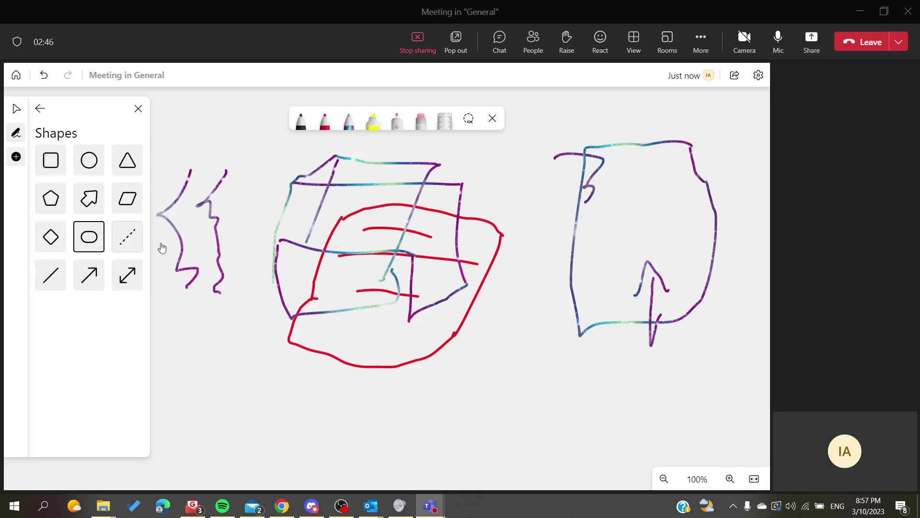
mouse_move(570, 158)
left_mouse_down()
mouse_move(456, 225)
mouse_move(435, 203)
mouse_move(374, 185)
mouse_move(270, 190)
left_mouse_up()
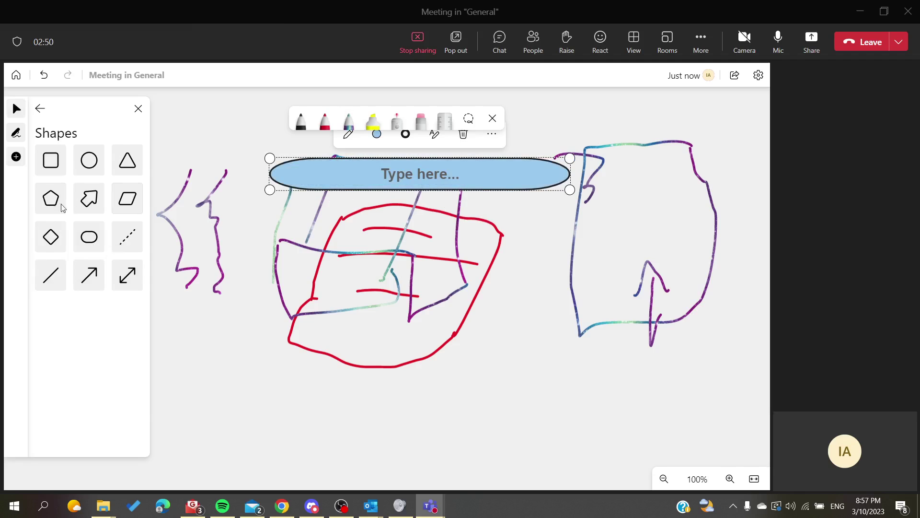
- Return to the main Create list and bring up the sticky note choices
left_click(40, 108)
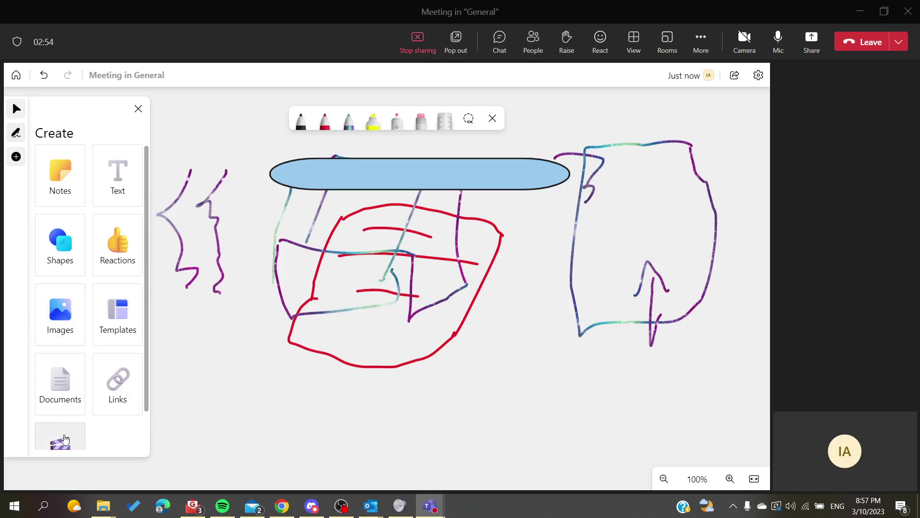
scroll(66, 439, "down", 2)
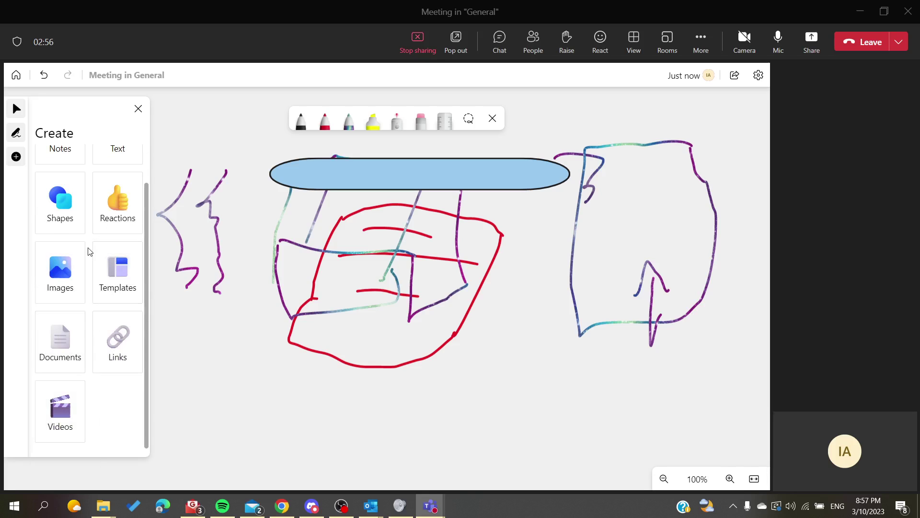
scroll(90, 252, "up", 2)
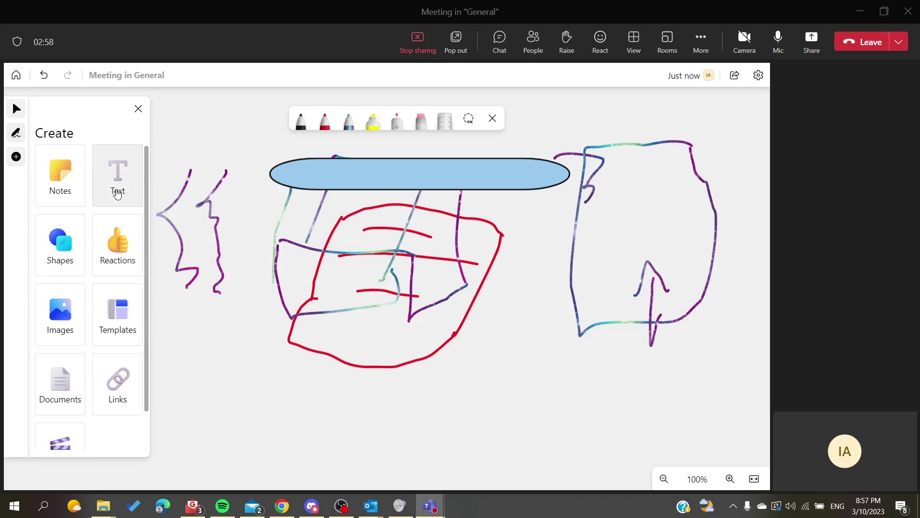
left_click(67, 201)
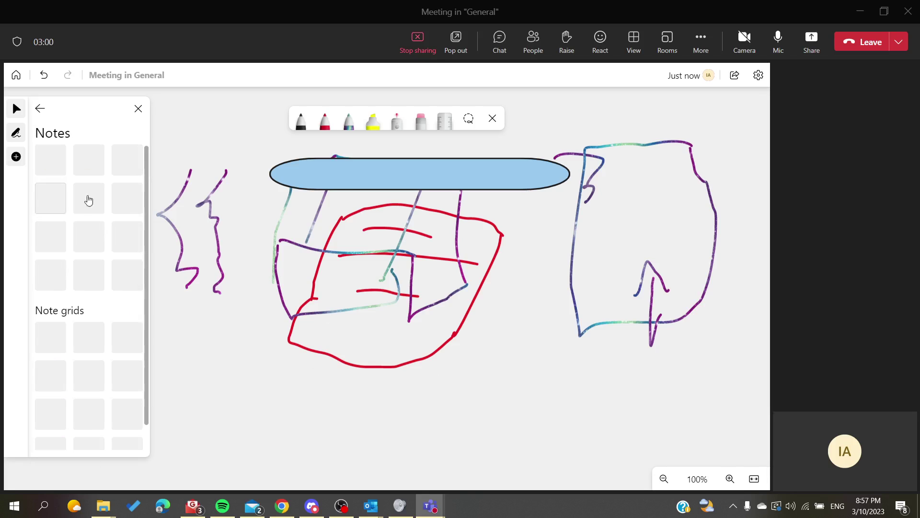
- Place a yellow sticky note with lines '.note 1' and '.note 2', delete it, and close Notes
left_click_drag(625, 314, 570, 295)
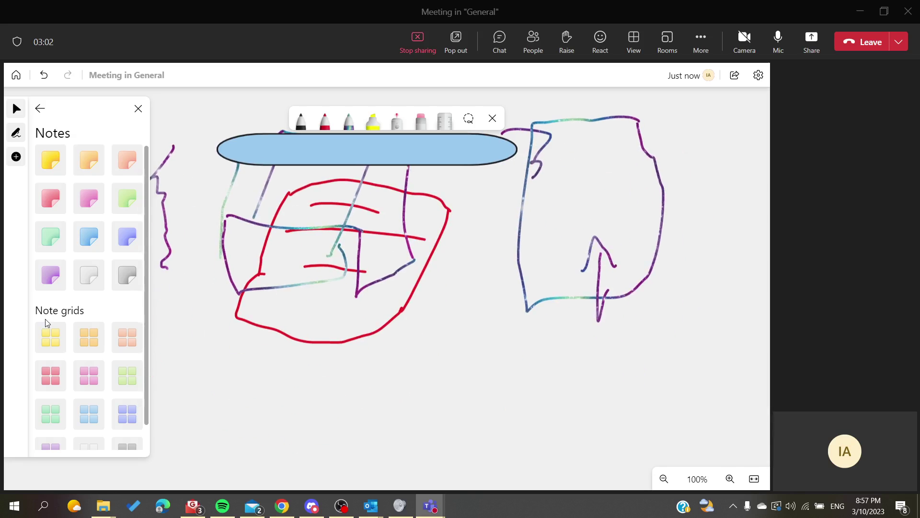
left_click(50, 159)
left_click(509, 358)
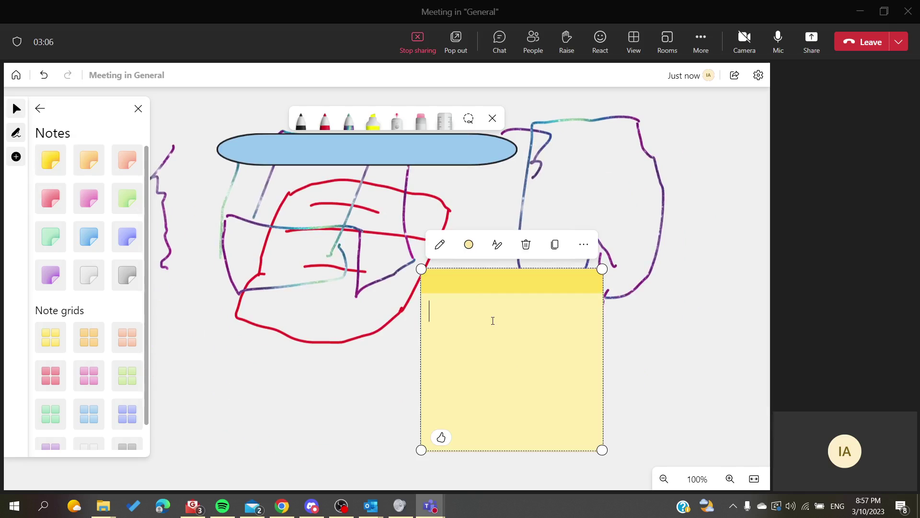
type(".note 1 .")
type("note 2")
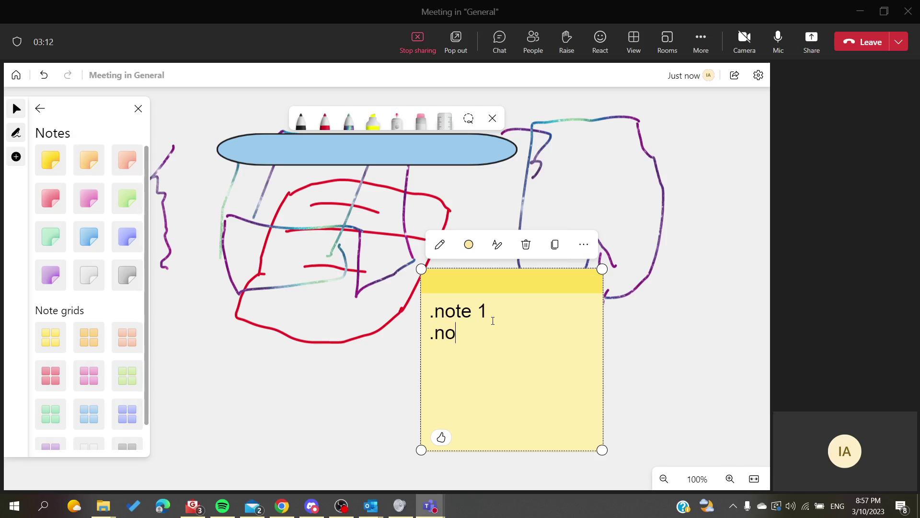
key("Return")
left_click(526, 244)
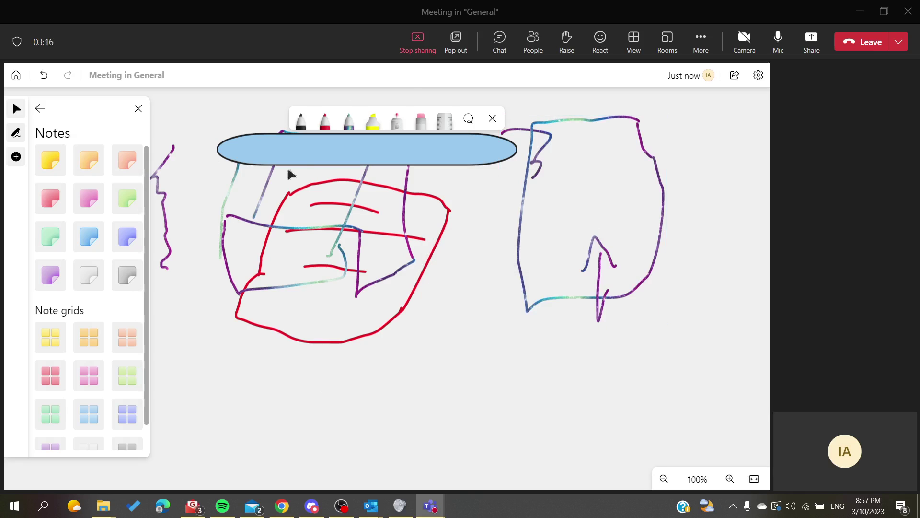
left_click(137, 110)
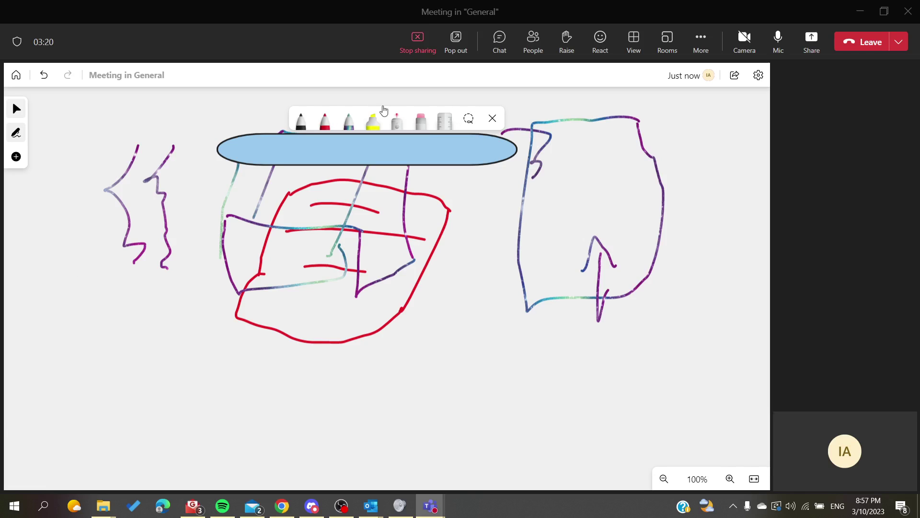
- Switch to the laser pointer and point at the right-hand shape and left squiggles
left_click(397, 120)
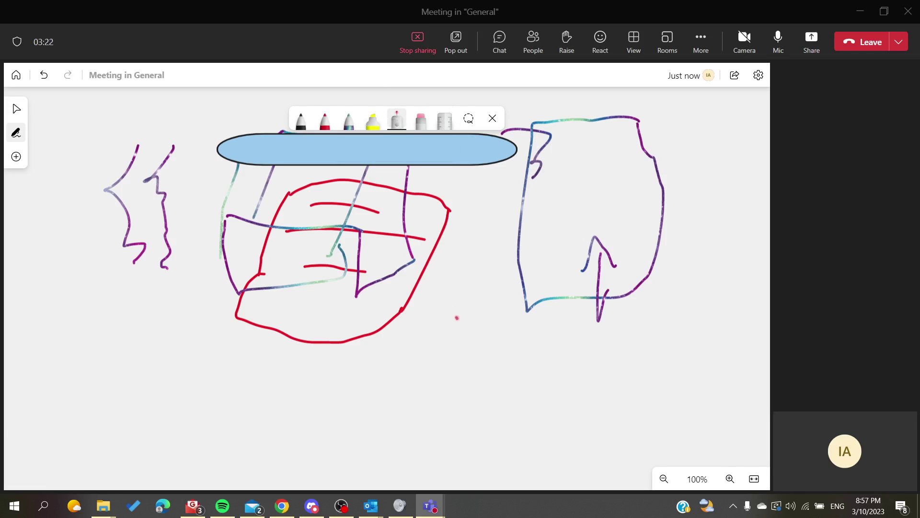
mouse_move(455, 317)
left_mouse_down()
mouse_move(543, 211)
mouse_move(582, 204)
mouse_move(593, 189)
mouse_move(577, 180)
left_mouse_up()
left_click_drag(594, 149, 590, 154)
mouse_move(71, 122)
left_mouse_down()
mouse_move(261, 156)
mouse_move(88, 389)
mouse_move(80, 119)
left_mouse_up()
mouse_move(145, 167)
left_mouse_down()
mouse_move(209, 213)
mouse_move(211, 273)
mouse_move(225, 224)
mouse_move(585, 246)
mouse_move(312, 269)
mouse_move(587, 176)
left_mouse_up()
- Trace fading laser trails over the squiggles, the cube and the right-hand shape's top
mouse_move(623, 187)
left_mouse_down()
mouse_move(387, 345)
mouse_move(86, 238)
mouse_move(160, 354)
left_mouse_up()
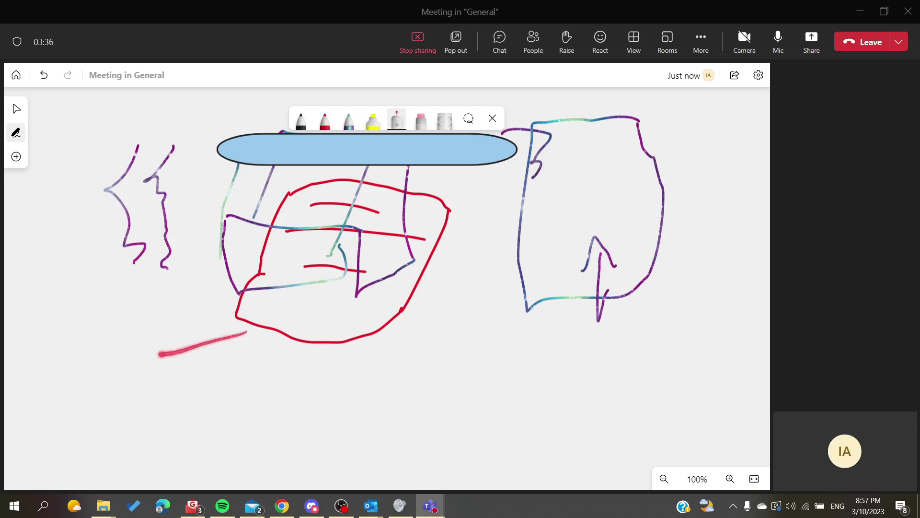
mouse_move(121, 194)
left_mouse_down()
mouse_move(94, 190)
mouse_move(144, 162)
mouse_move(137, 146)
mouse_move(84, 156)
mouse_move(124, 140)
left_mouse_up()
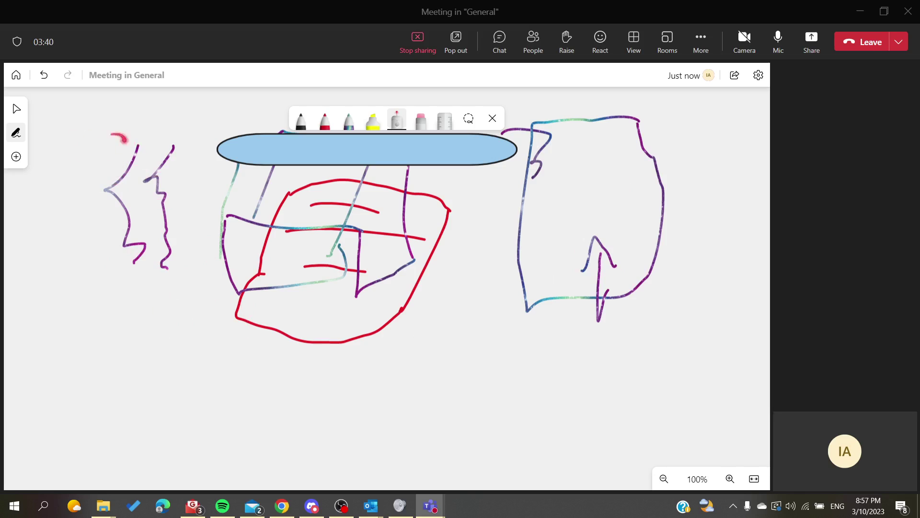
left_click_drag(143, 219, 219, 189)
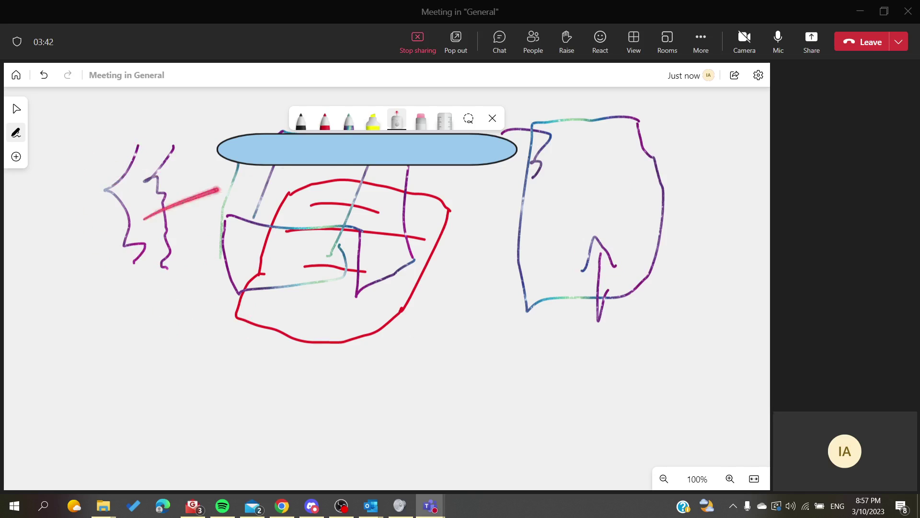
left_click_drag(618, 110, 769, 95)
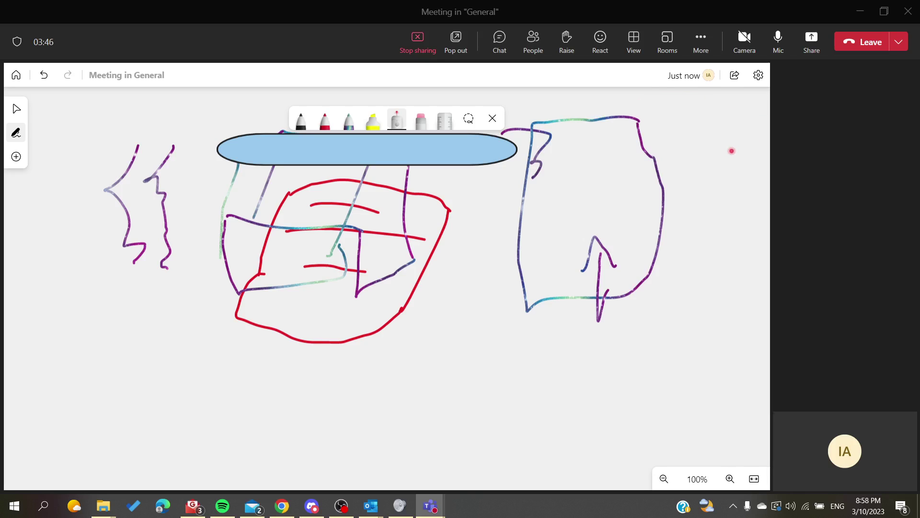
left_click_drag(705, 153, 622, 180)
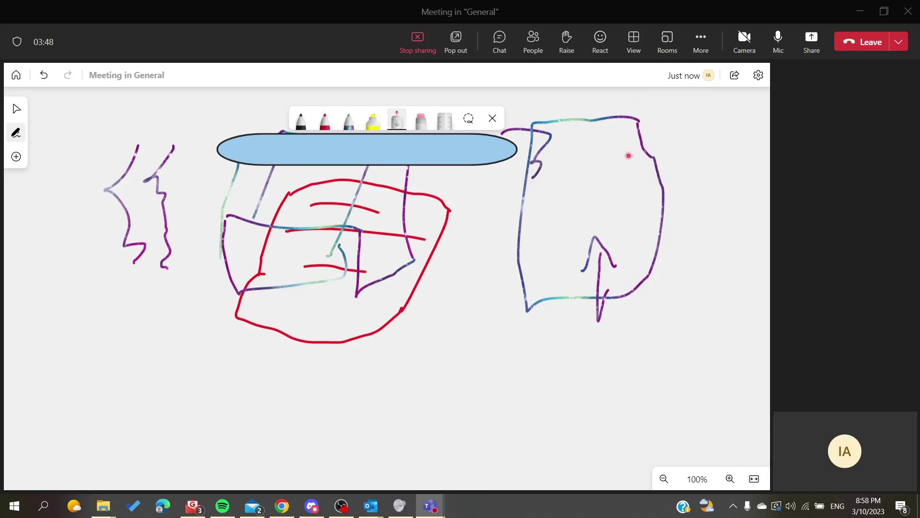